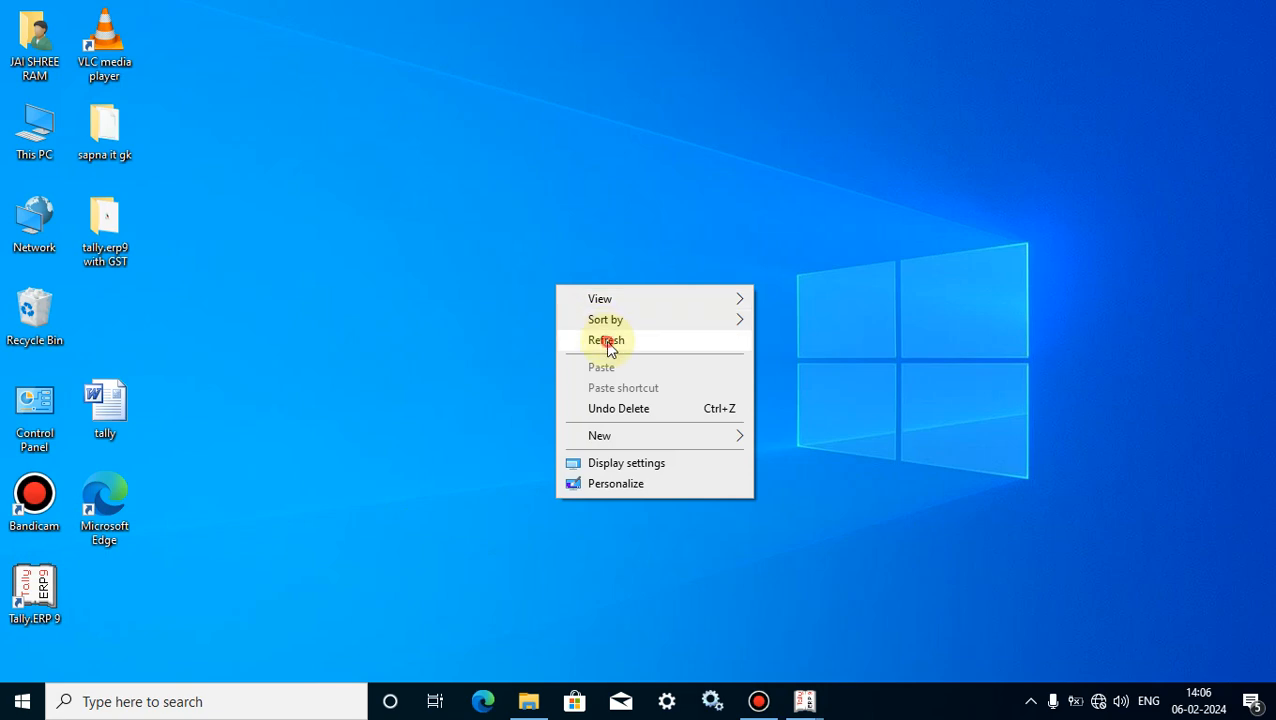
Refresh the desktop and switch to the Tally.ERP 9 window of the Bright World Computer Institute company.
right_click(515, 289)
click(574, 346)
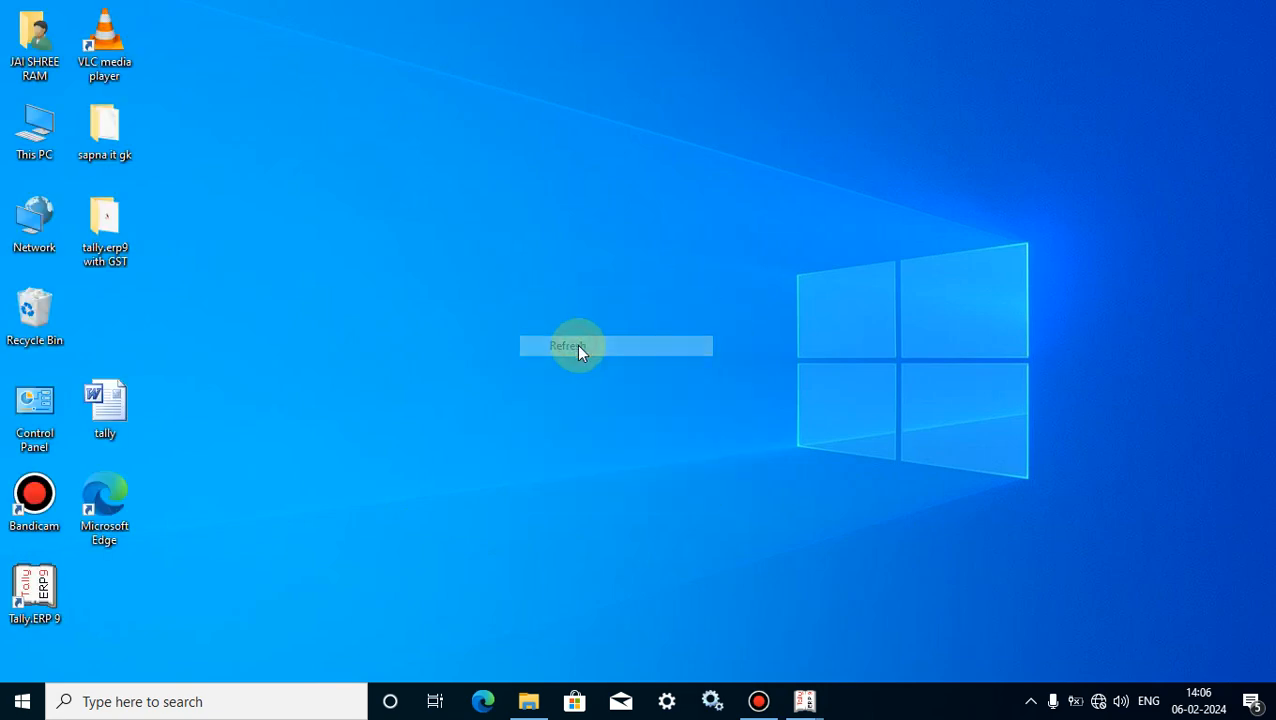
mouse_move(805, 700)
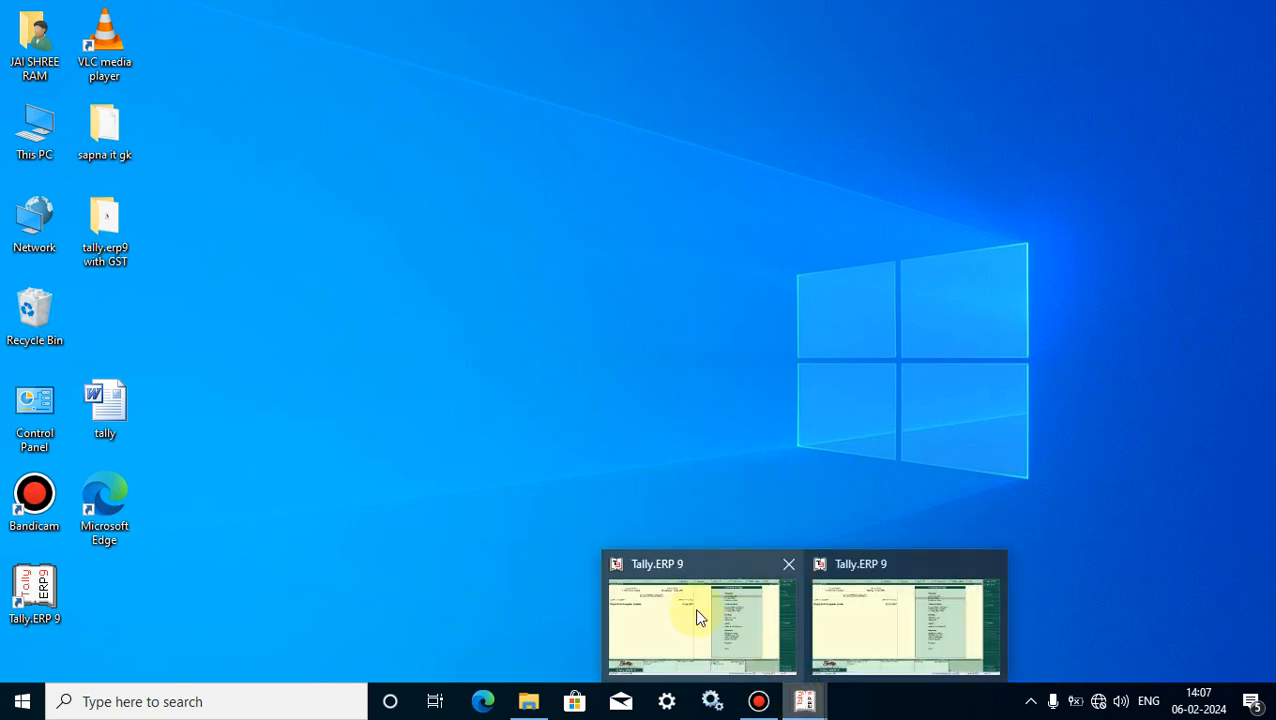
click(698, 617)
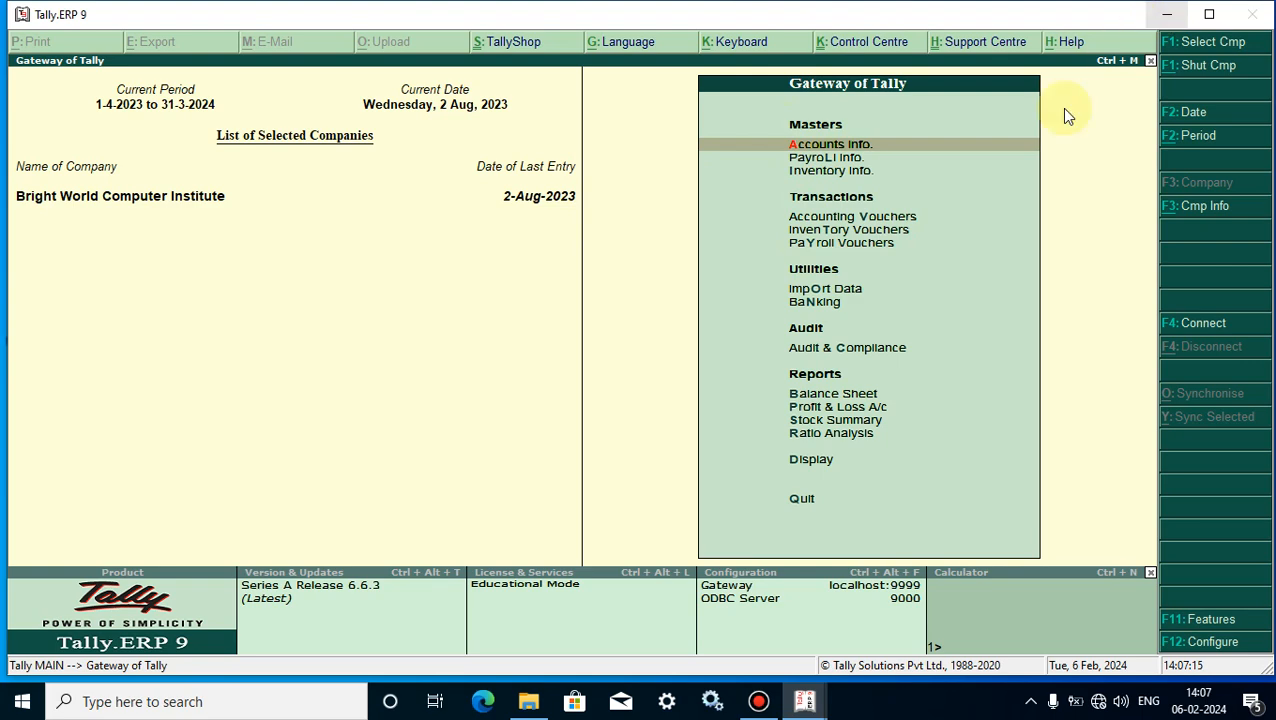
Switch to the Bright World Computer Center company window and display its existing Basic Pay pay head.
mouse_move(806, 697)
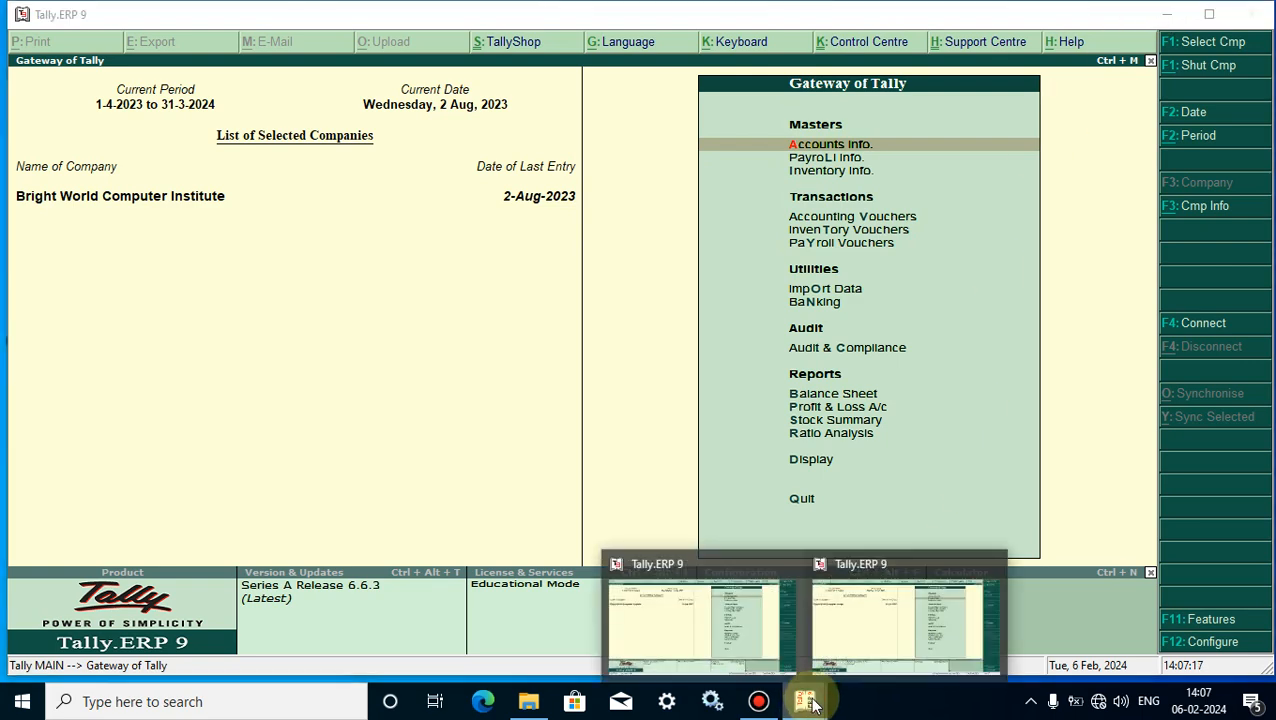
click(848, 675)
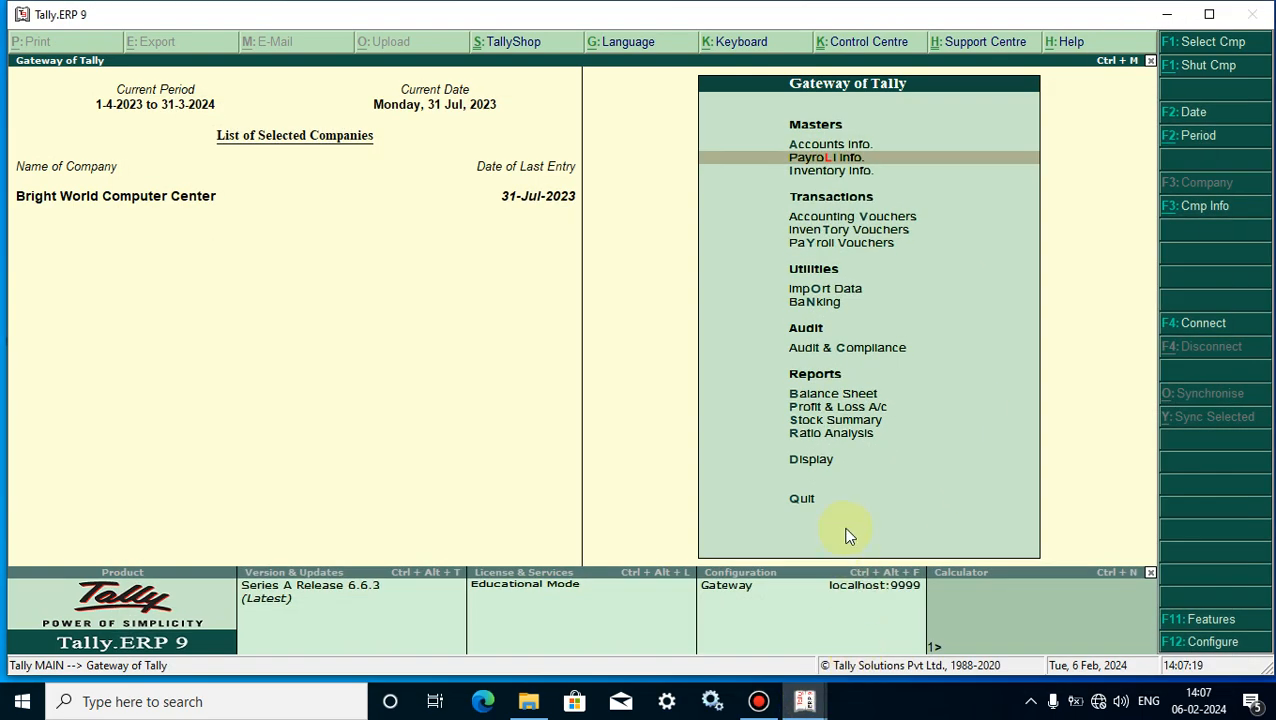
click(825, 160)
key(Down)
key(Down)
key(Down)
key(Down)
key(Down)
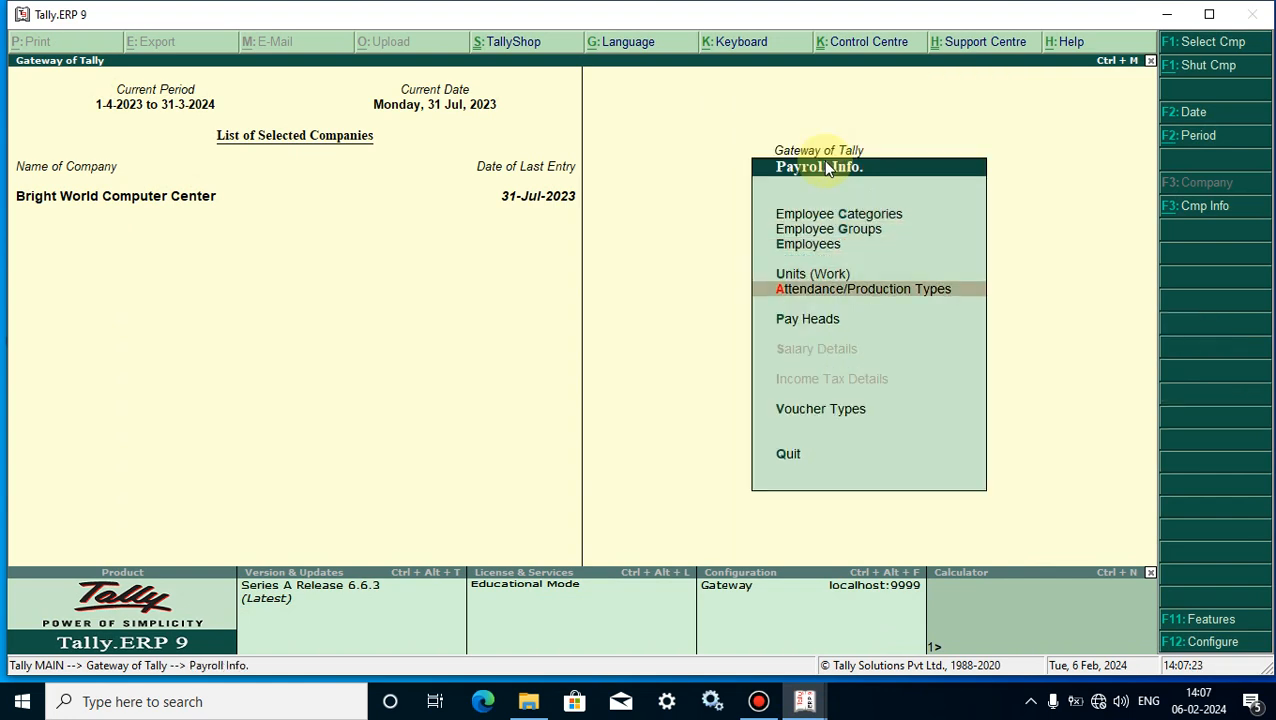
key(Return)
key(Down)
key(Return)
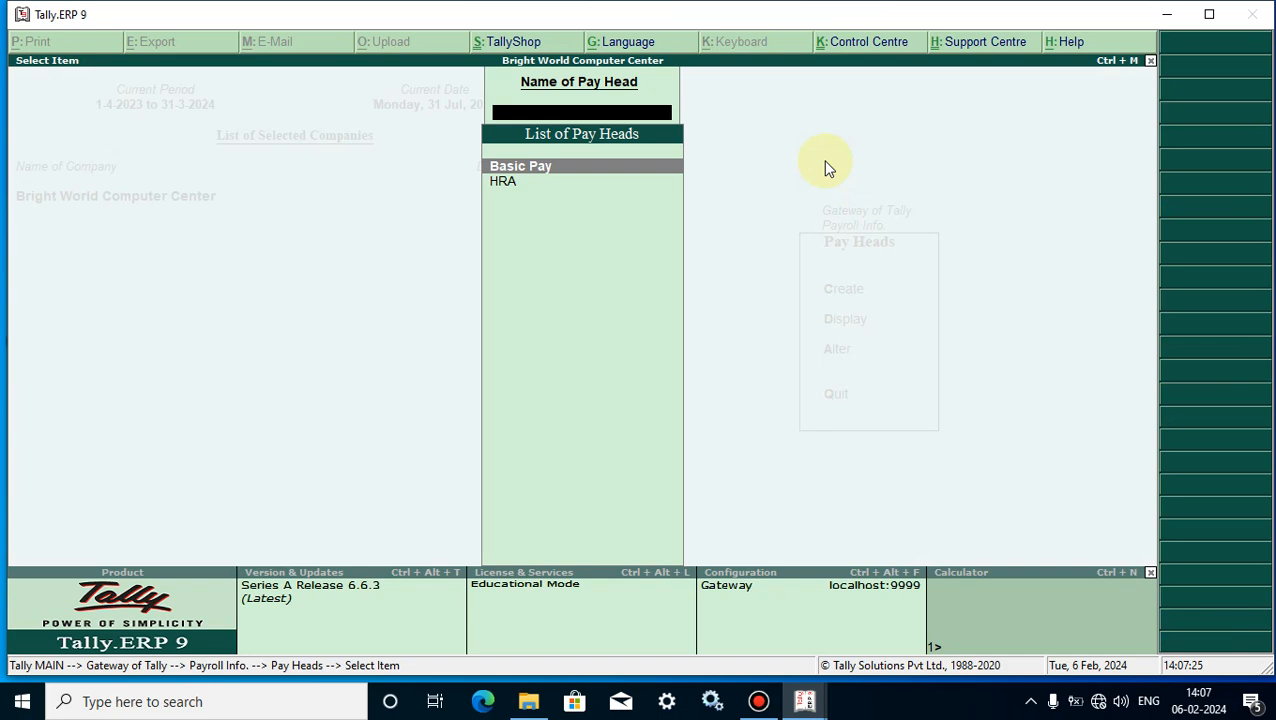
key(Return)
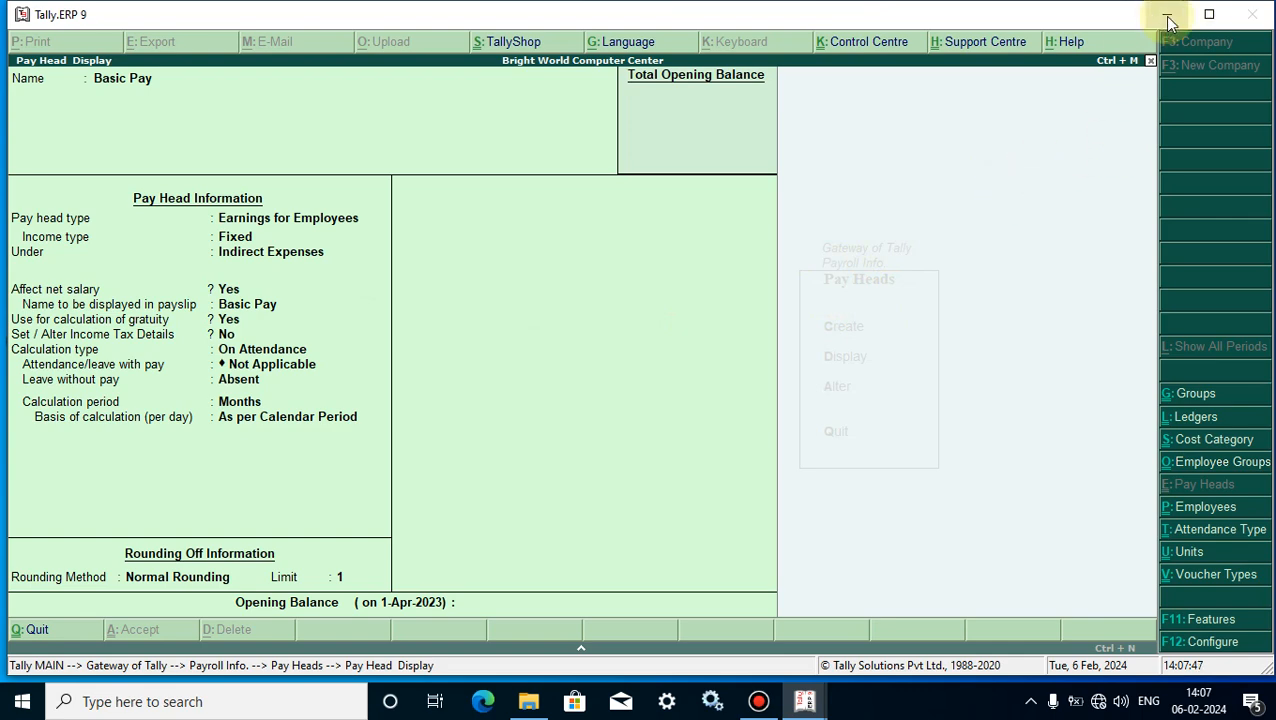
key(Escape)
key(Escape)
key(Escape)
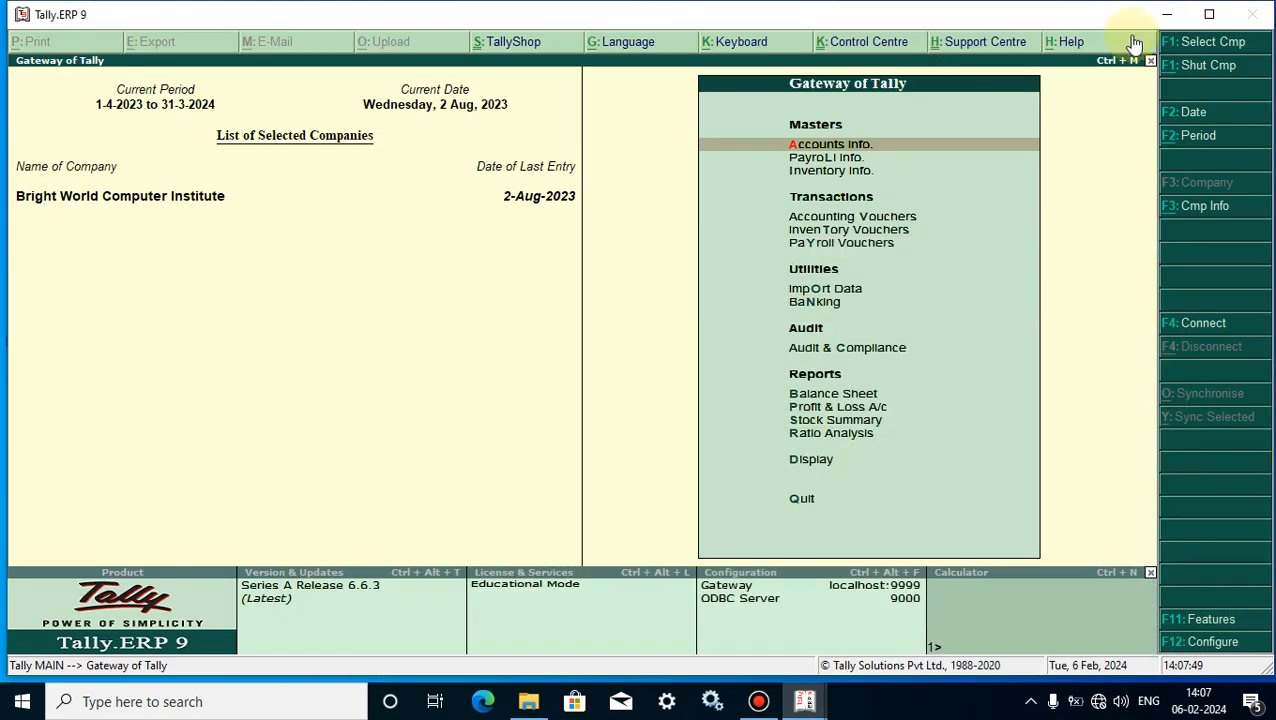
Go back to the desktop and reopen the Tally.ERP 9 window of the Bright World Computer Institute company.
click(1168, 14)
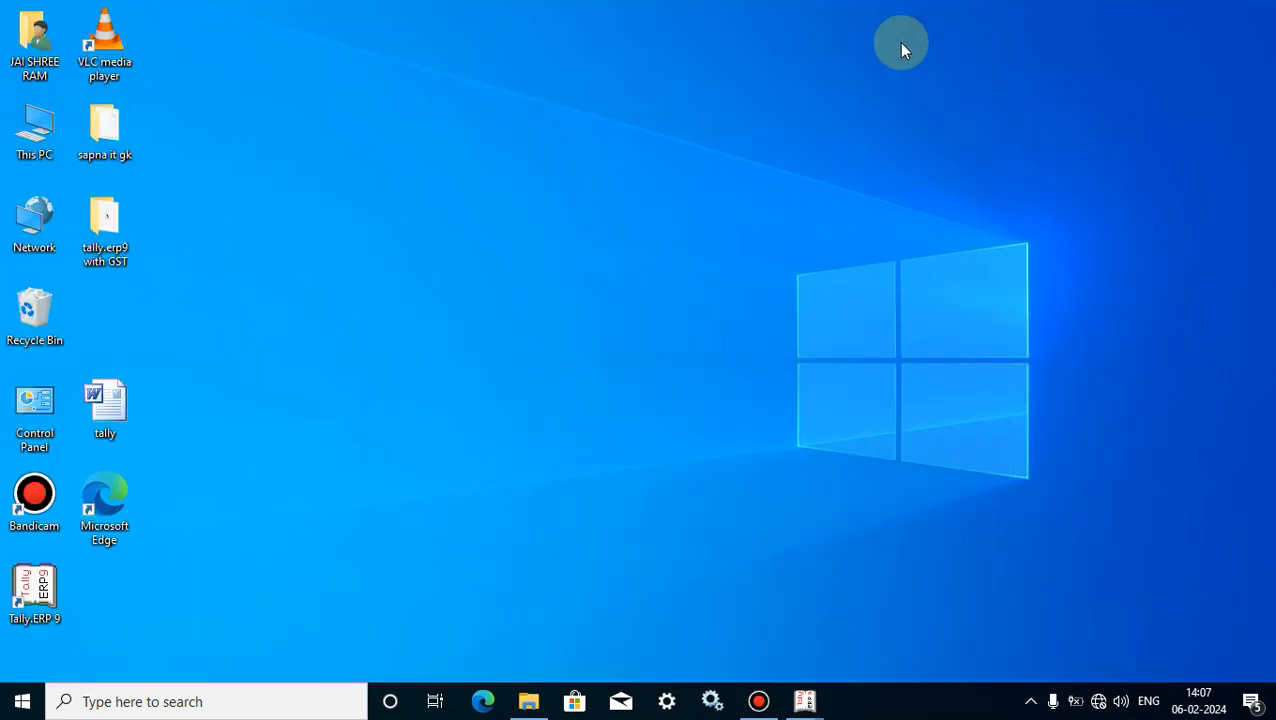
click(20, 605)
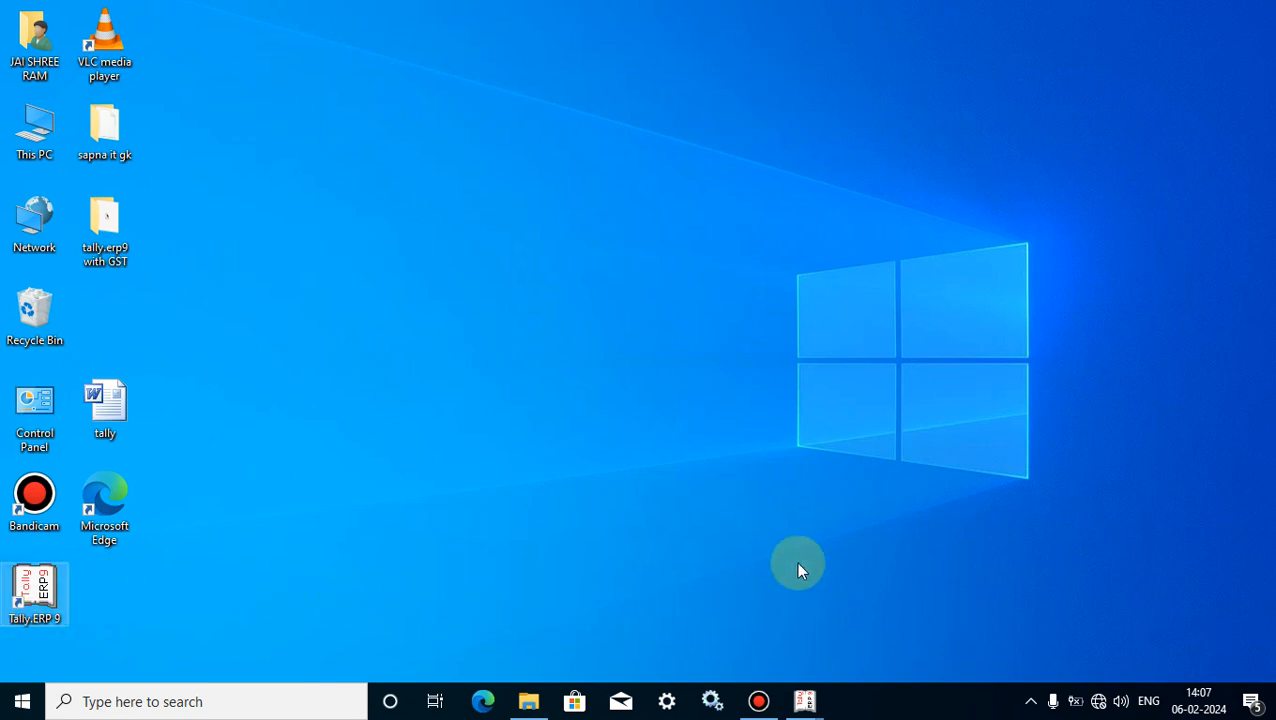
mouse_move(805, 701)
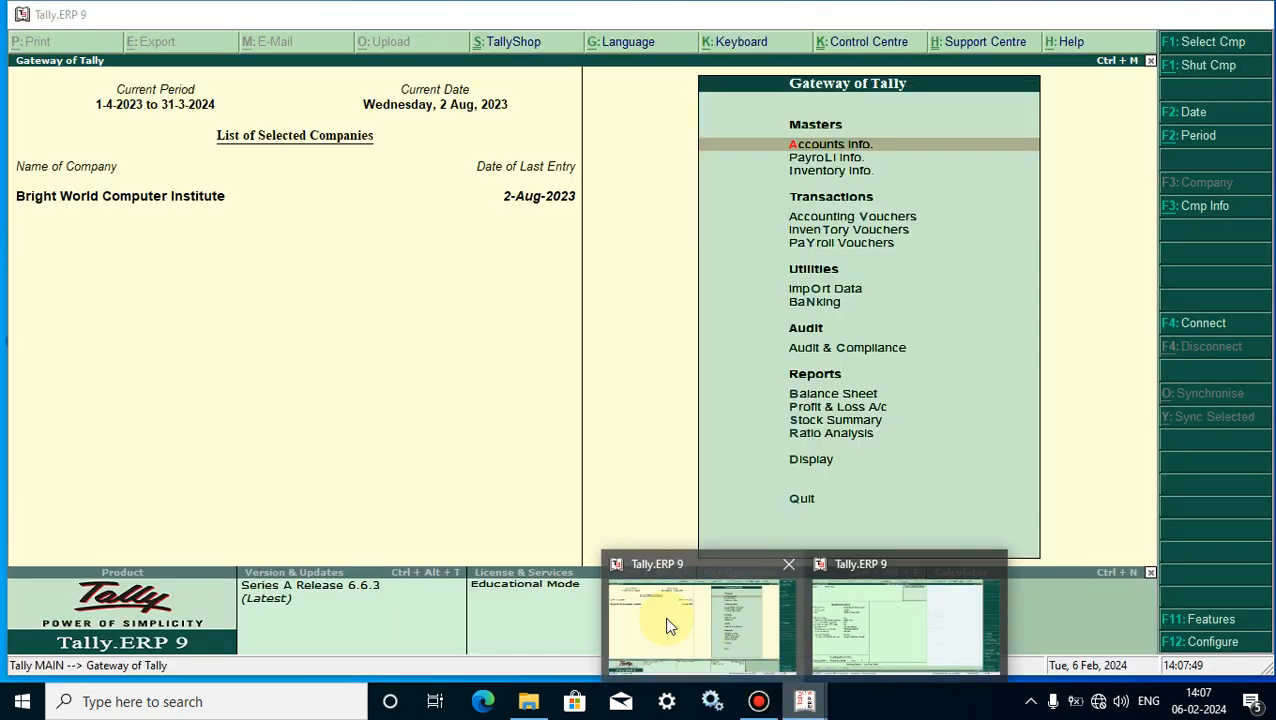
click(670, 626)
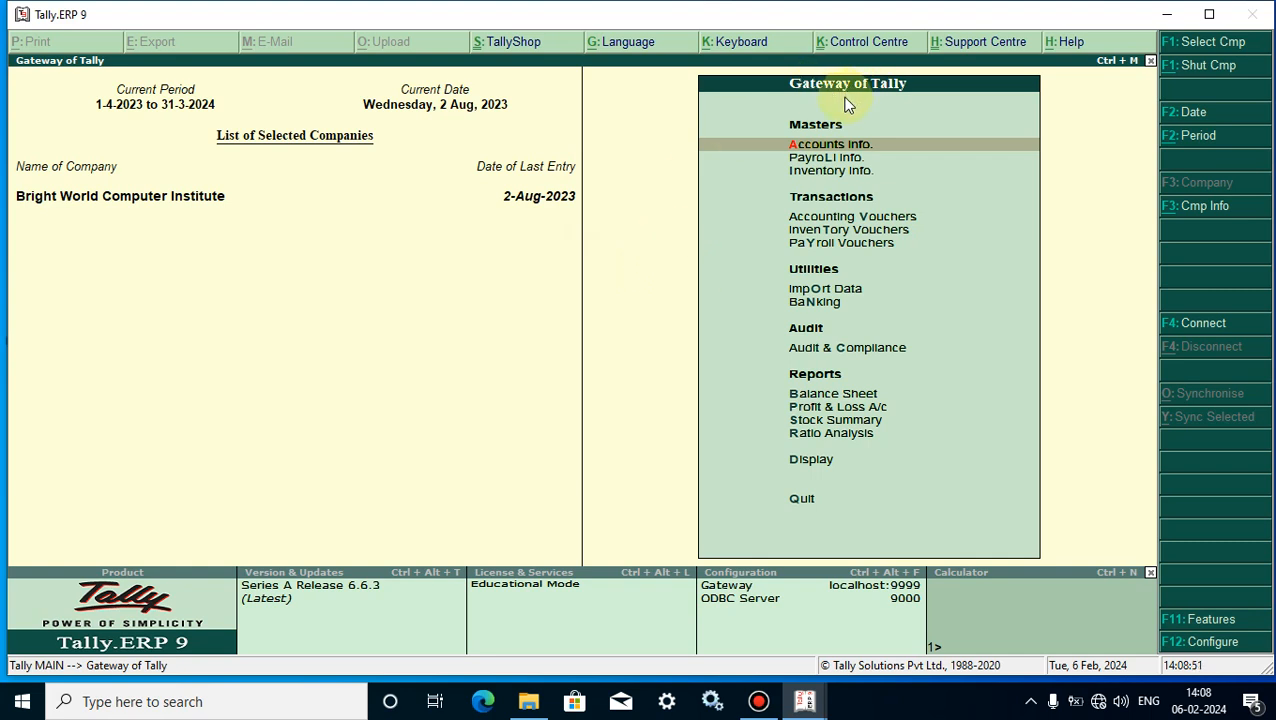
Start a new payroll pay head named Basic Pay and leave its alias empty.
click(815, 160)
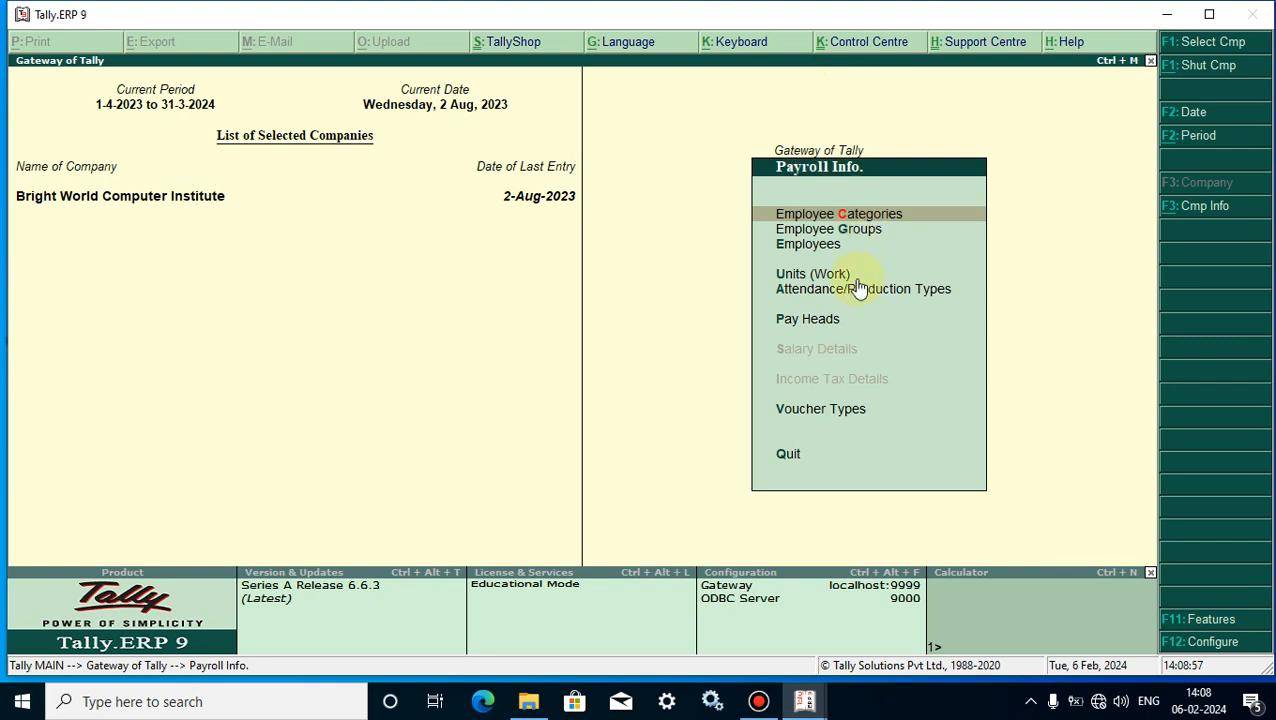
click(805, 330)
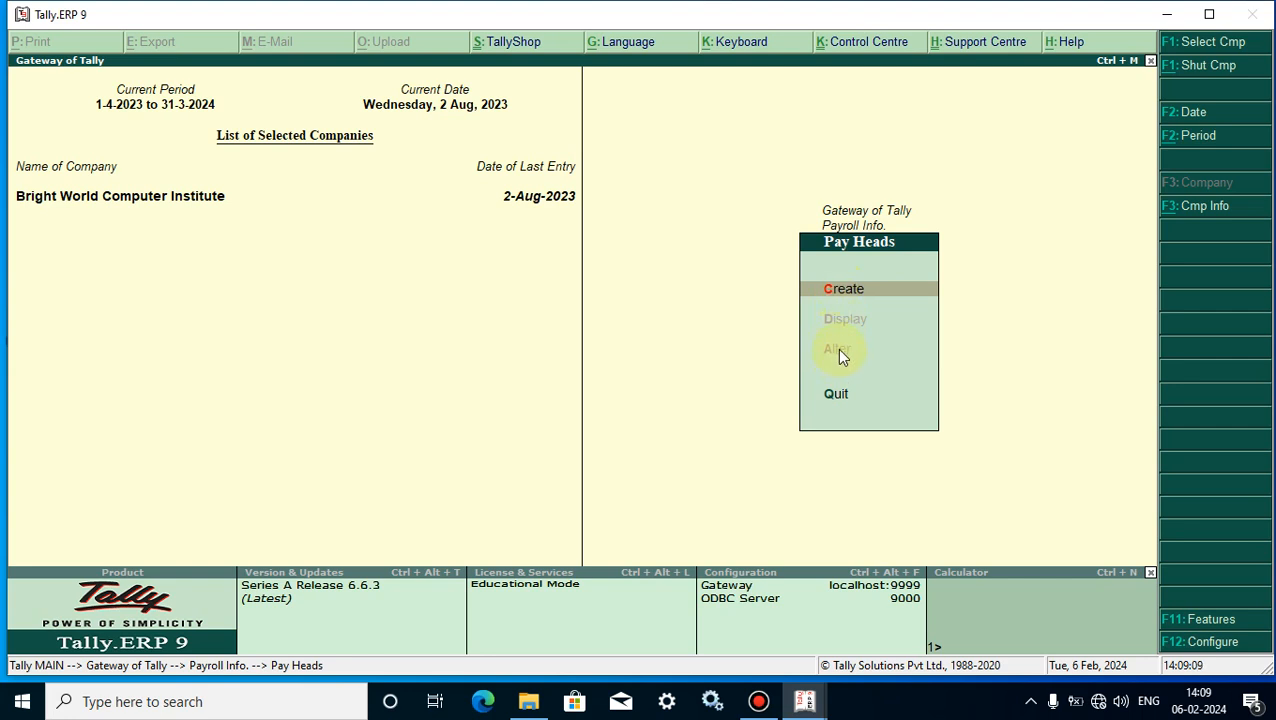
click(846, 292)
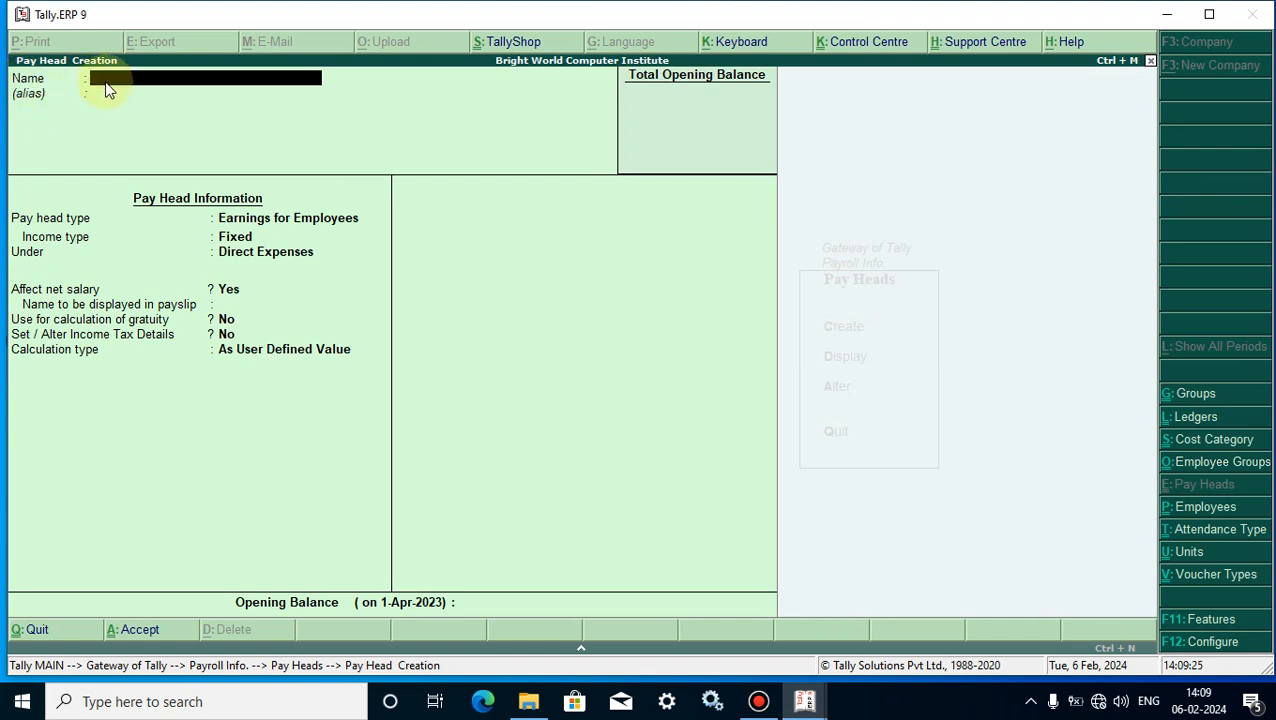
text(BAS)
key(BackSpace)
key(BackSpace)
text(a)
text(xi)
text(ic)
text( Pay)
key(Return)
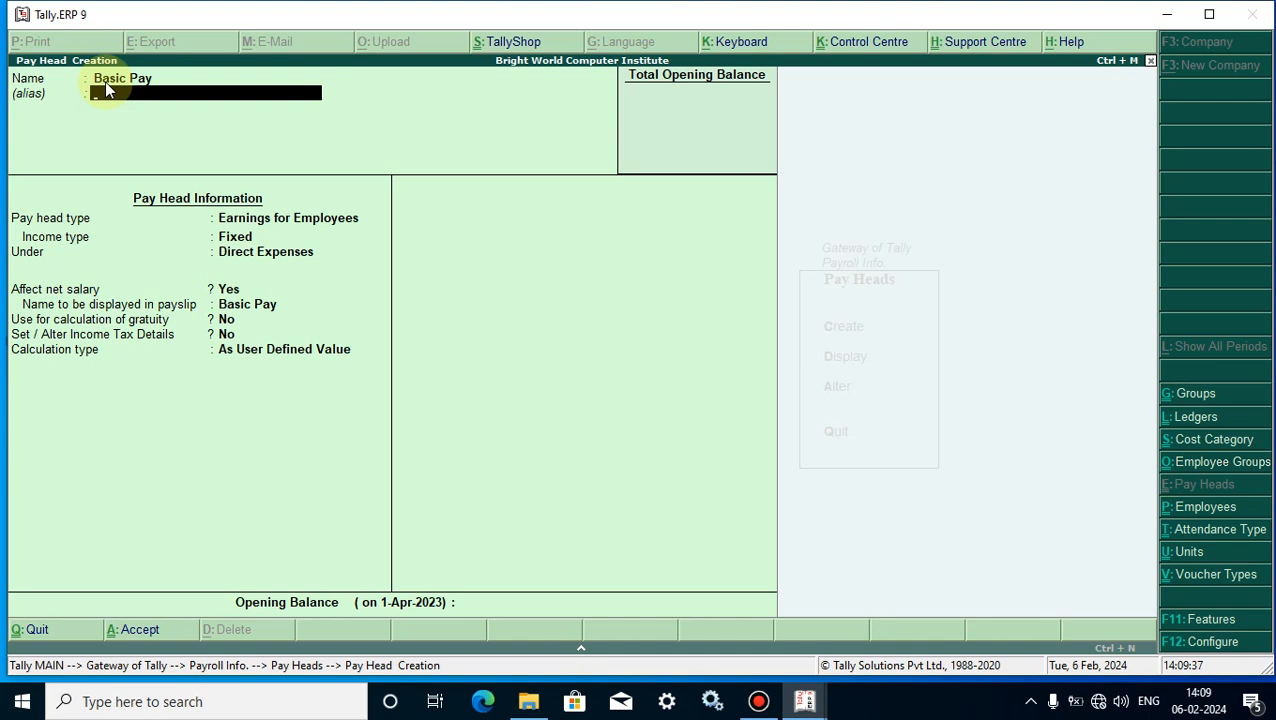
key(Return)
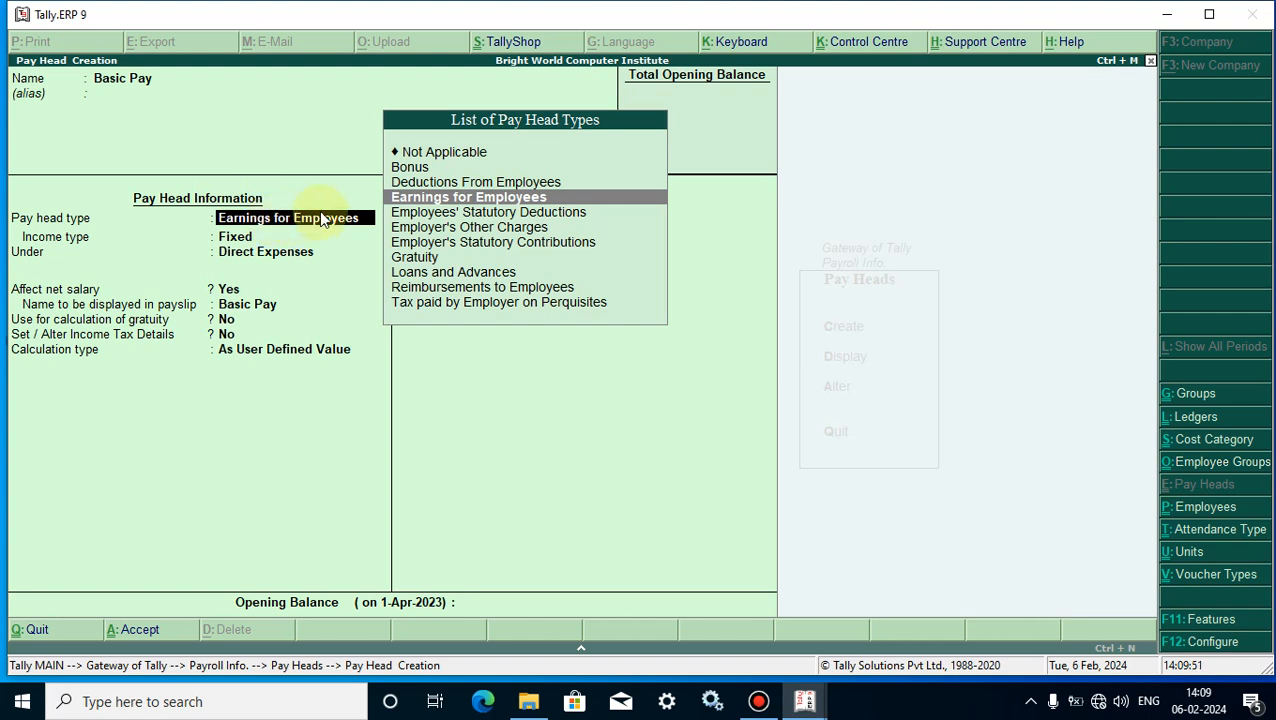
Set the pay head type to Earnings for Employees with Fixed income type, and group it under Indirect Expenses.
key(Return)
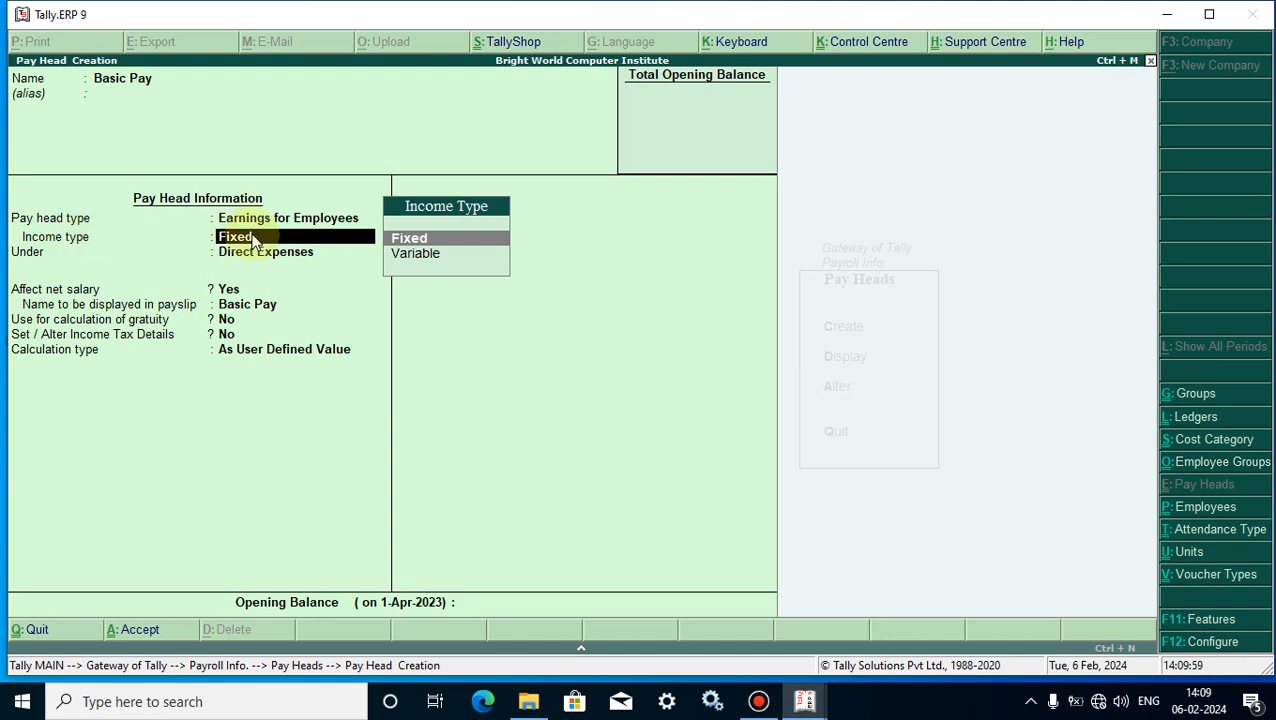
key(Return)
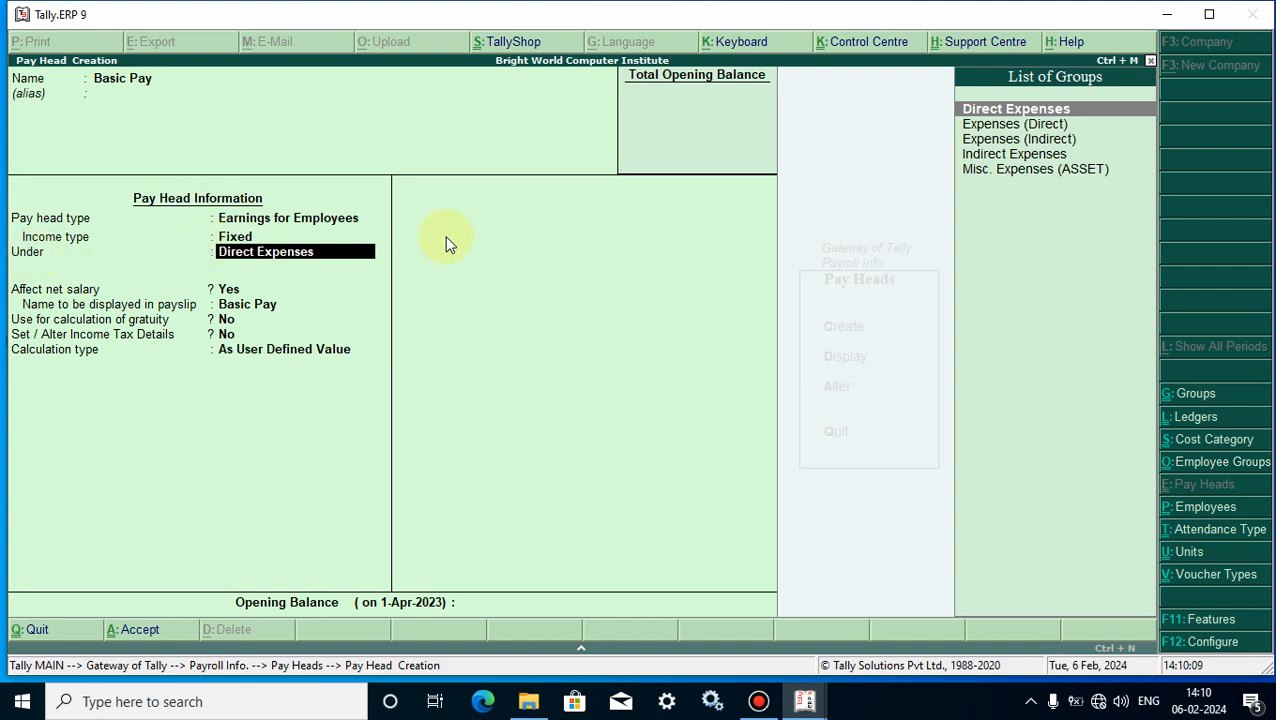
click(1016, 158)
click(1016, 158)
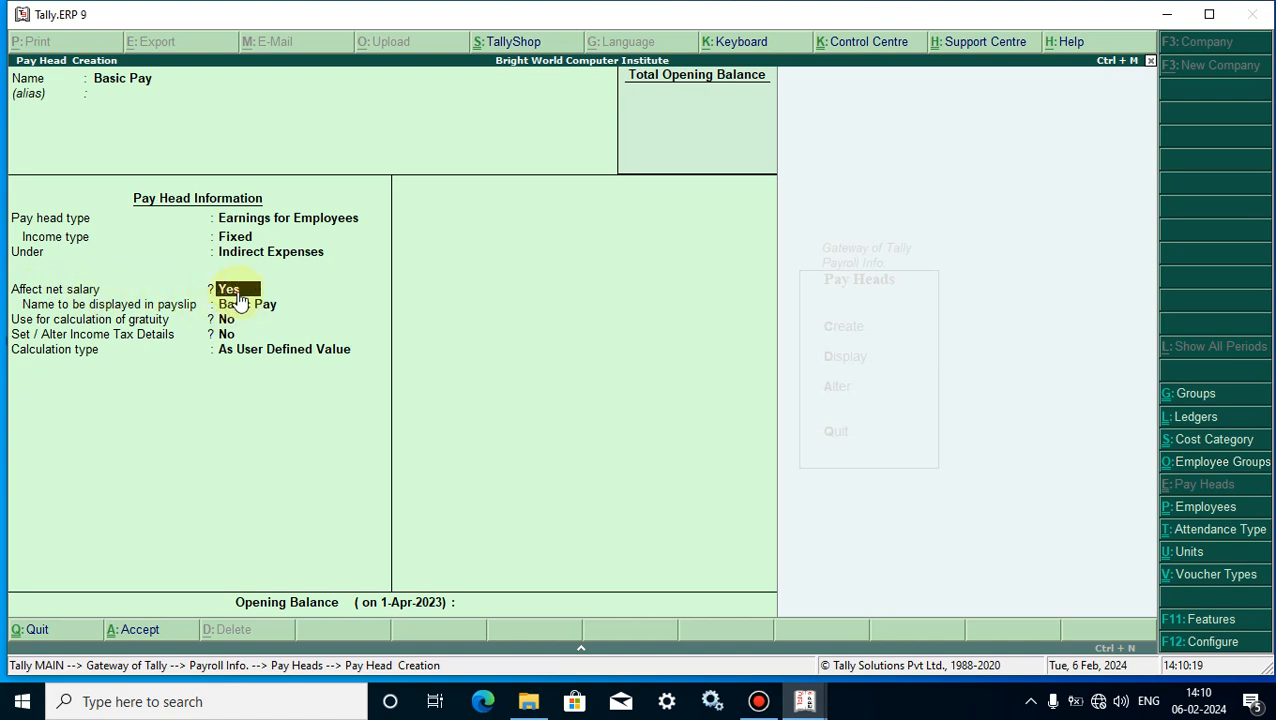
Keep Affect net salary at Yes and the payslip name Basic Pay, and set Use for calculation of gratuity to Yes.
key(Return)
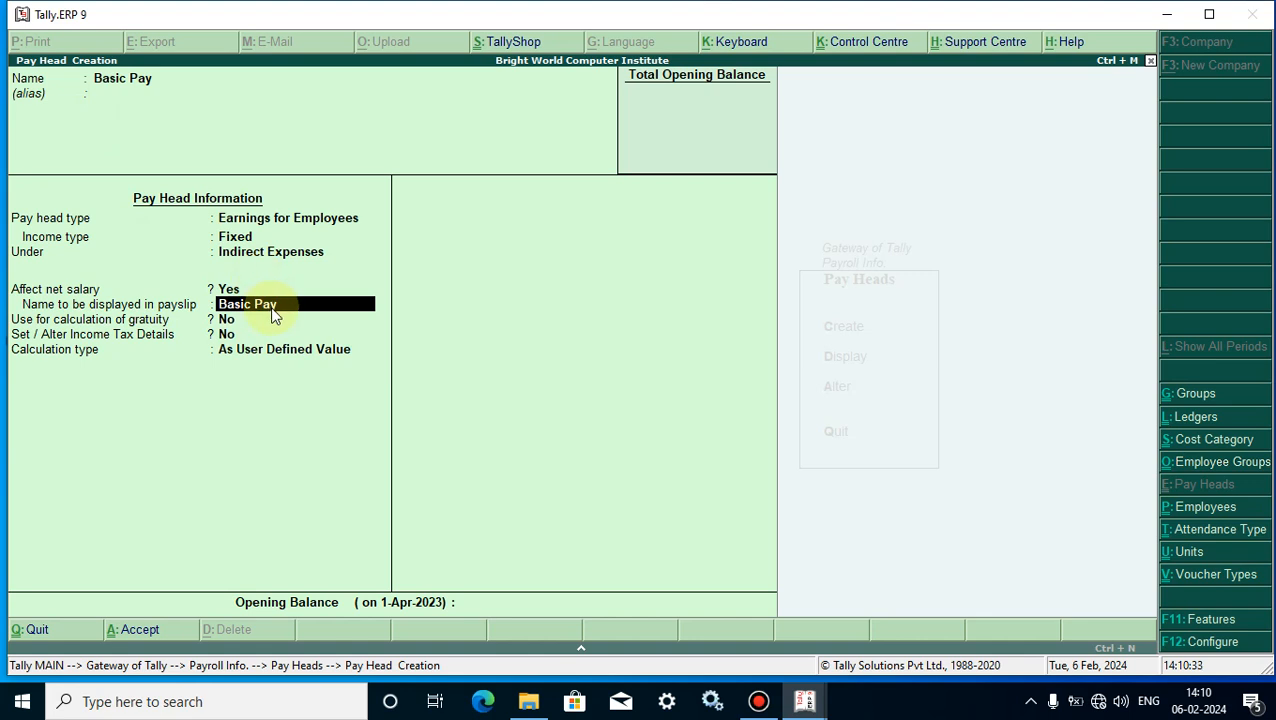
key(Return)
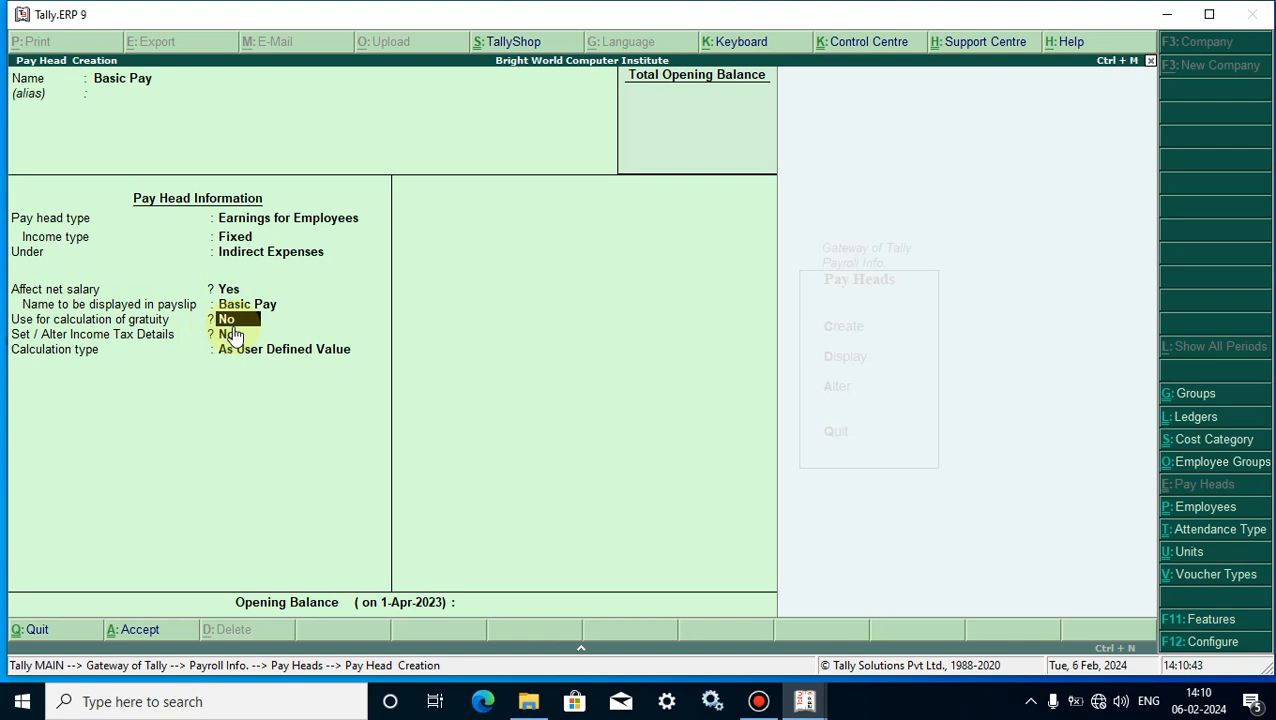
text(y)
key(Return)
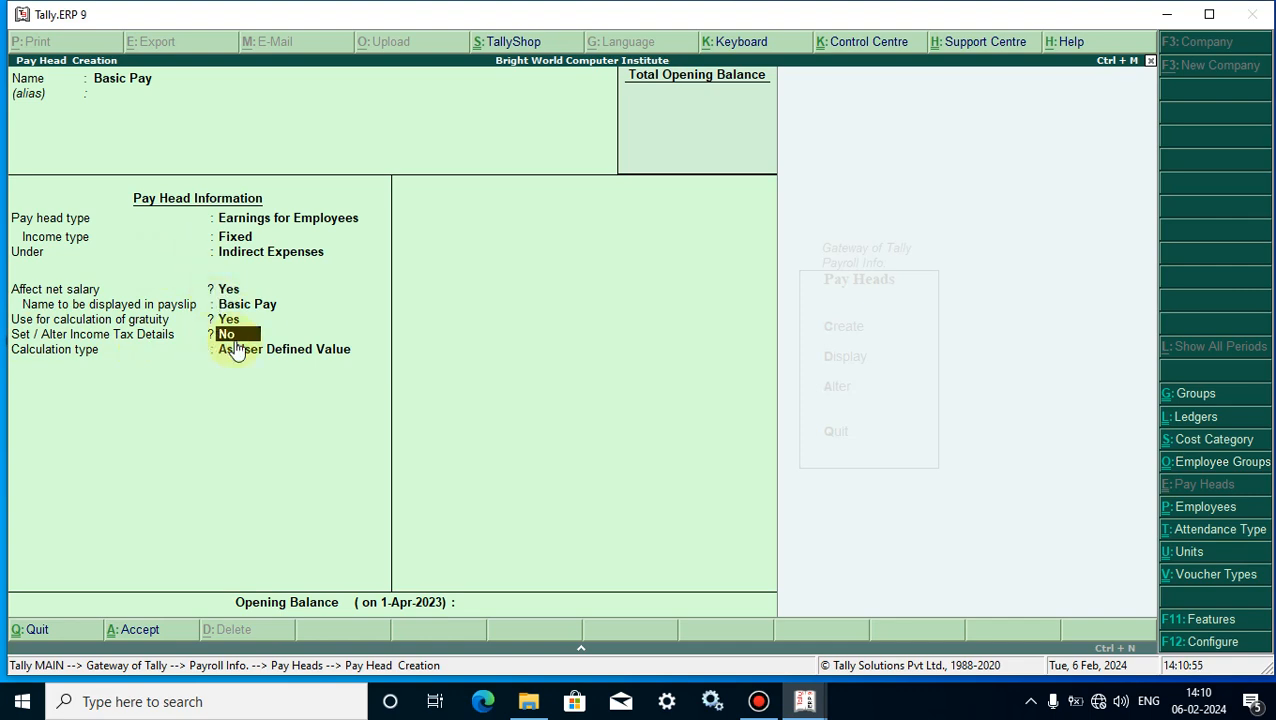
Enable income tax details for the pay head, with Basic Salary as component and On Projected Value as tax calculation basis.
text(y)
key(Return)
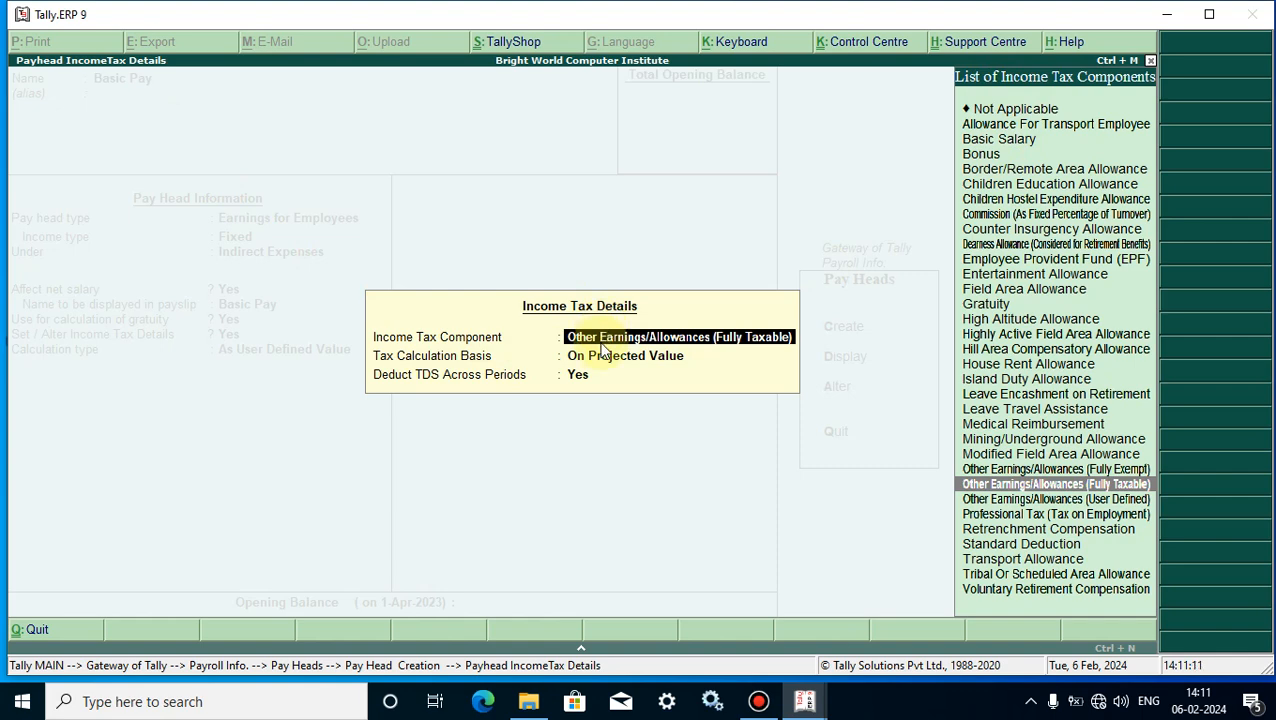
text(Ba)
key(Return)
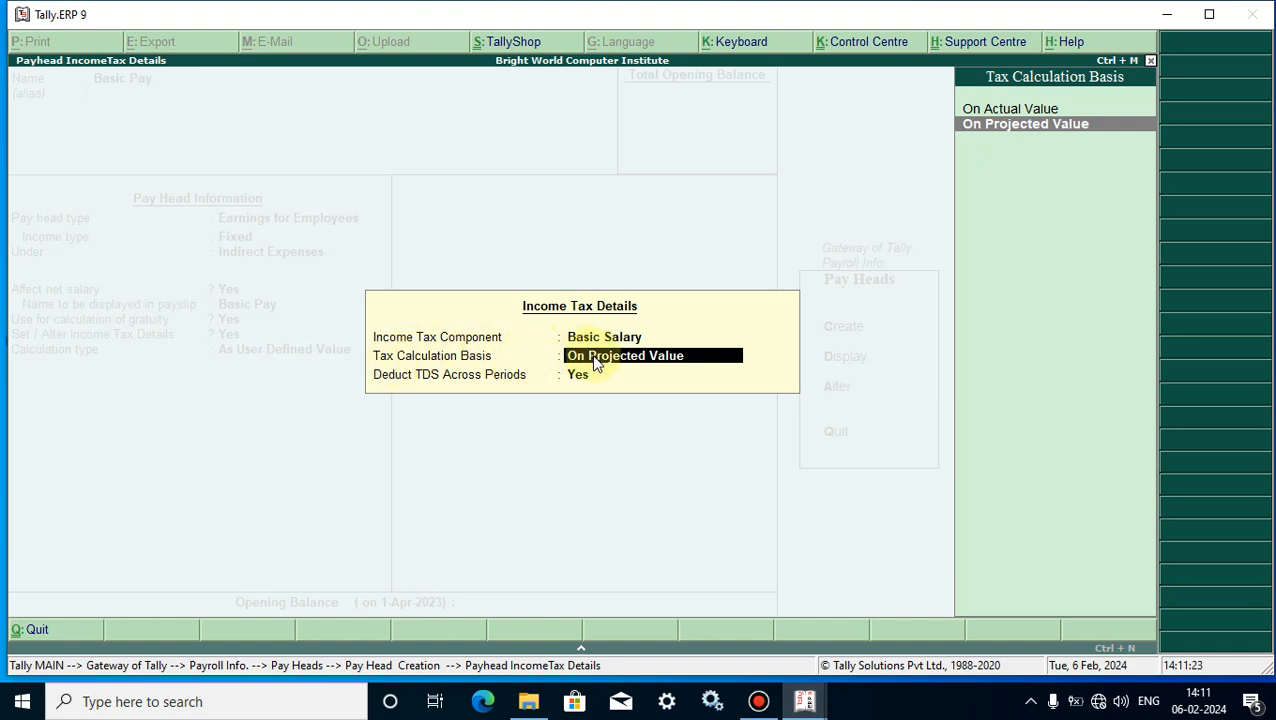
key(Return)
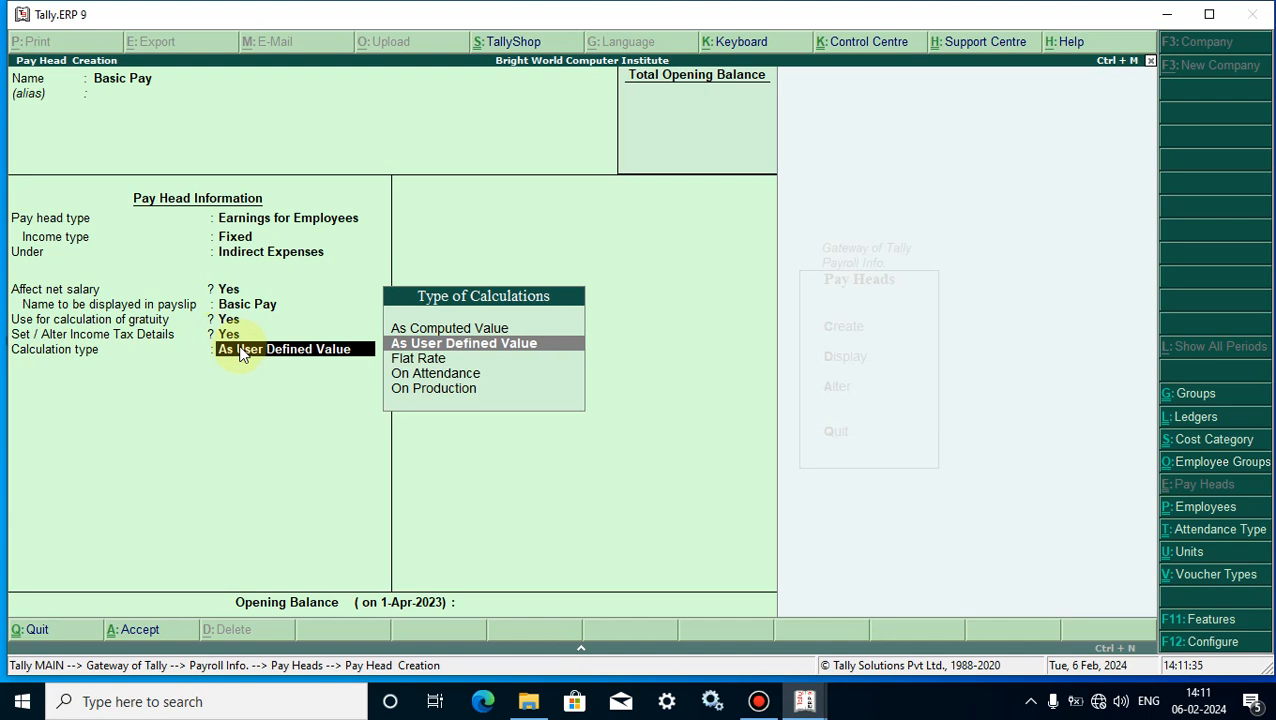
Set the calculation type to On Attendance, with attendance/leave with pay Not Applicable and leave without pay Absent.
key(Down)
key(Down)
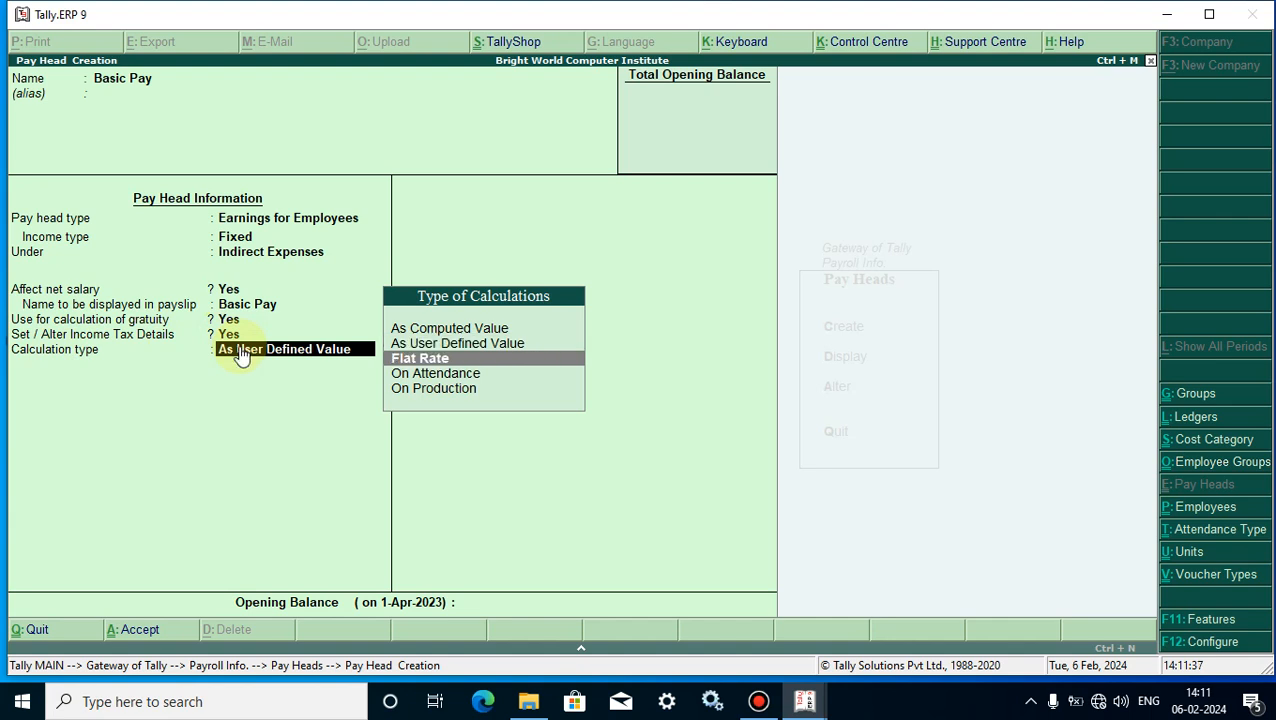
key(Return)
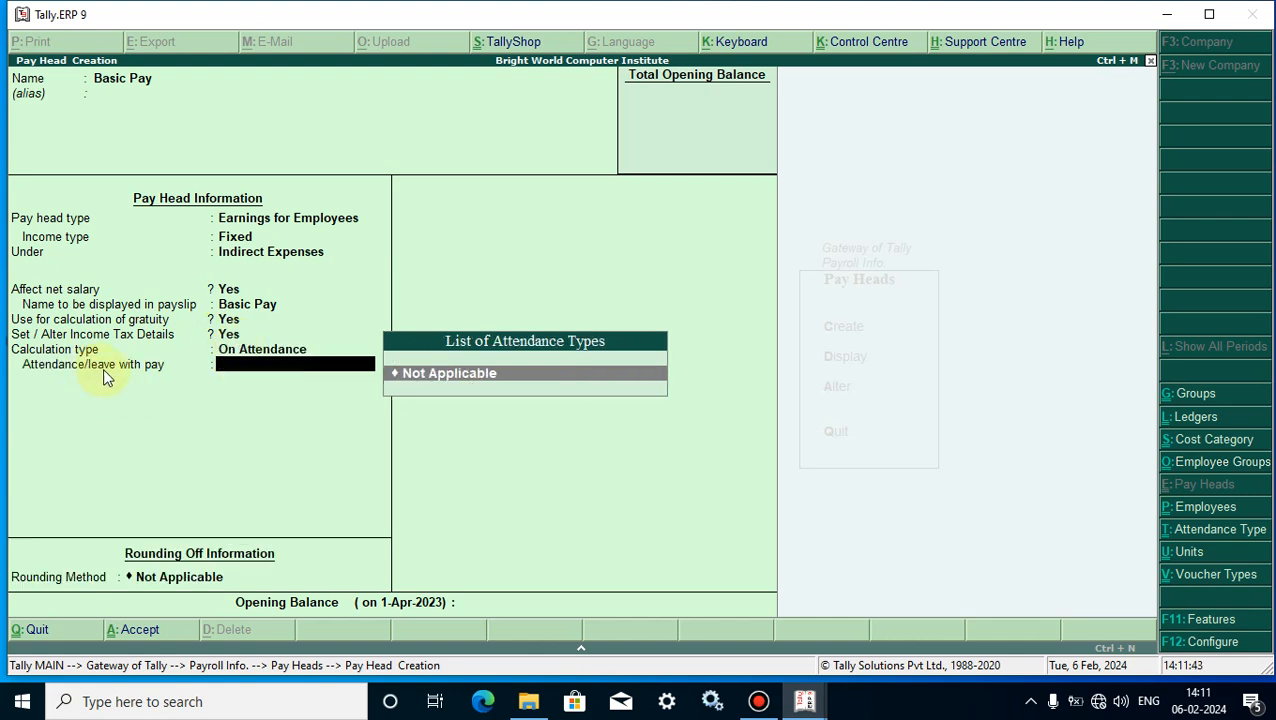
key(Return)
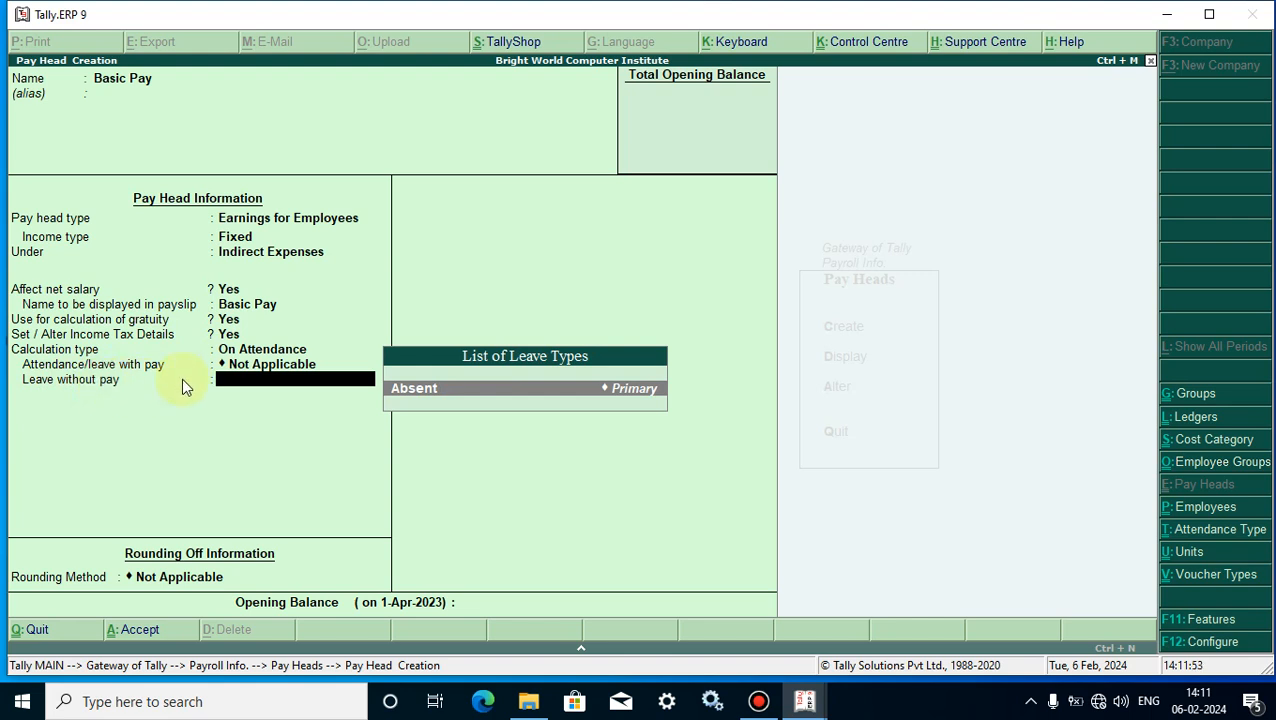
click(428, 393)
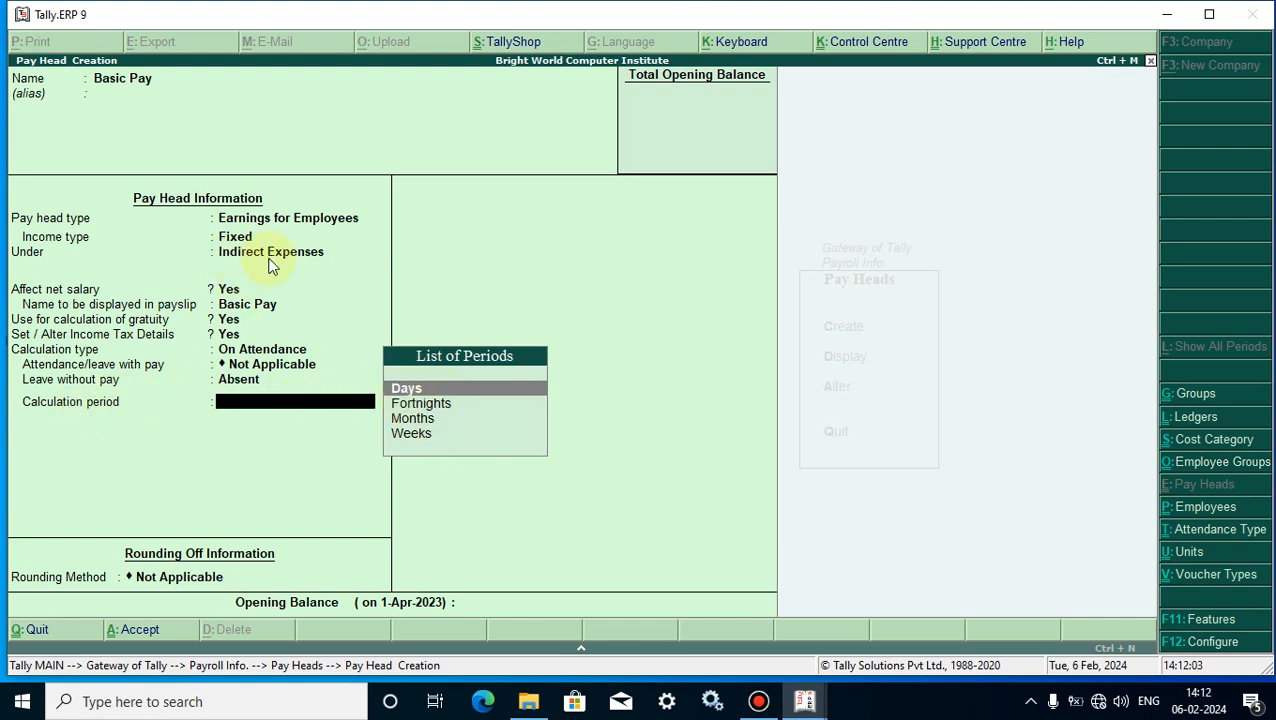
Set the calculation period to Months and the per-day basis of calculation to As per Calendar Period.
click(420, 420)
click(420, 420)
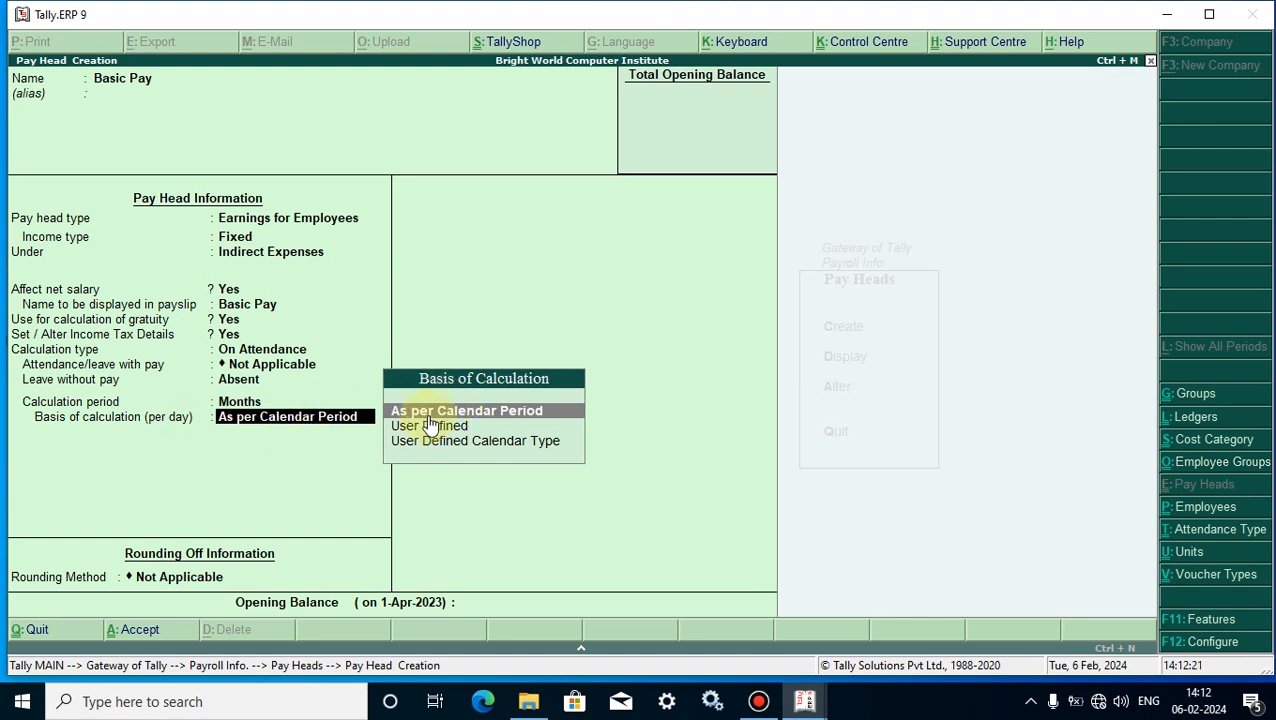
key(Return)
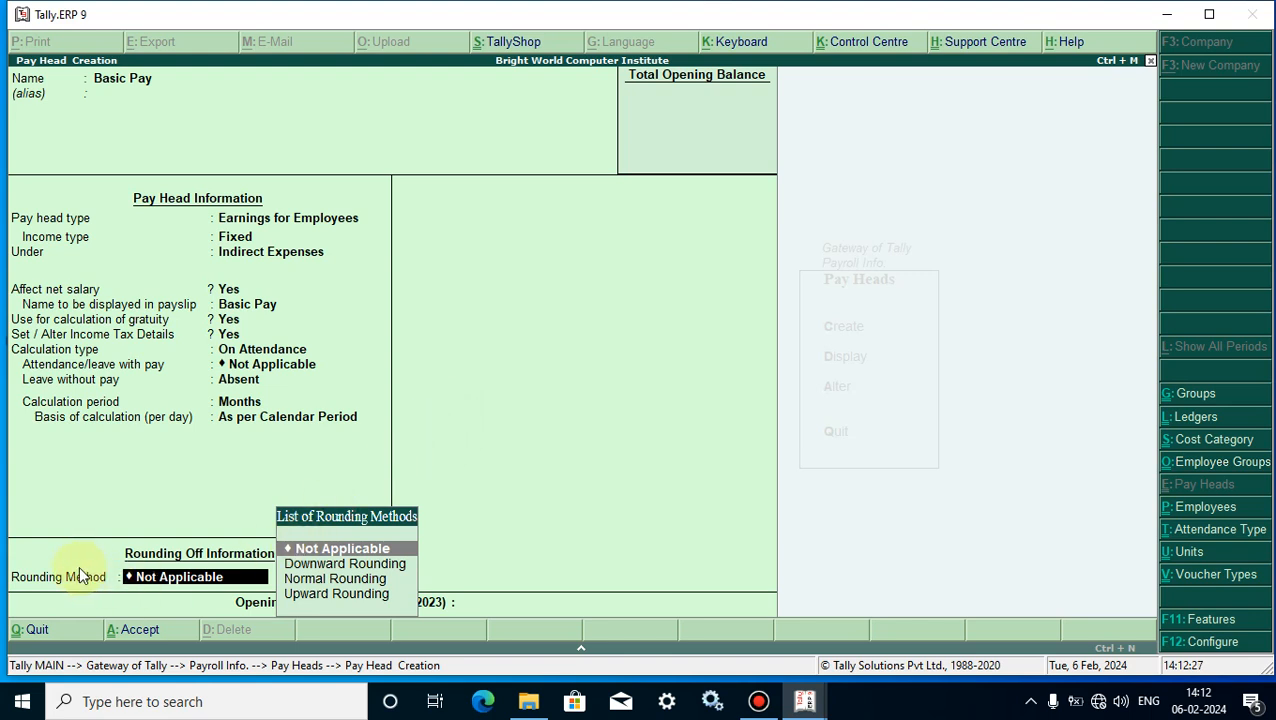
Set the rounding method to Normal Rounding with a limit of 1 and accept the pay head.
click(336, 586)
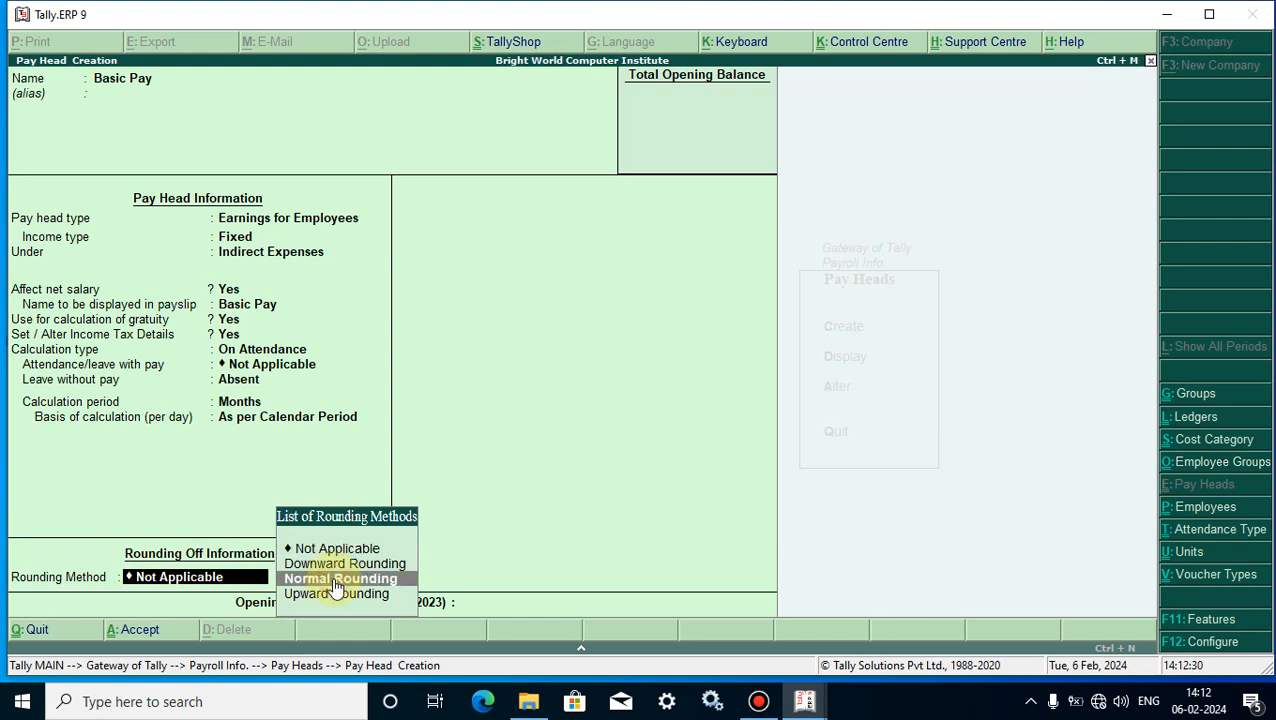
click(336, 586)
text(1)
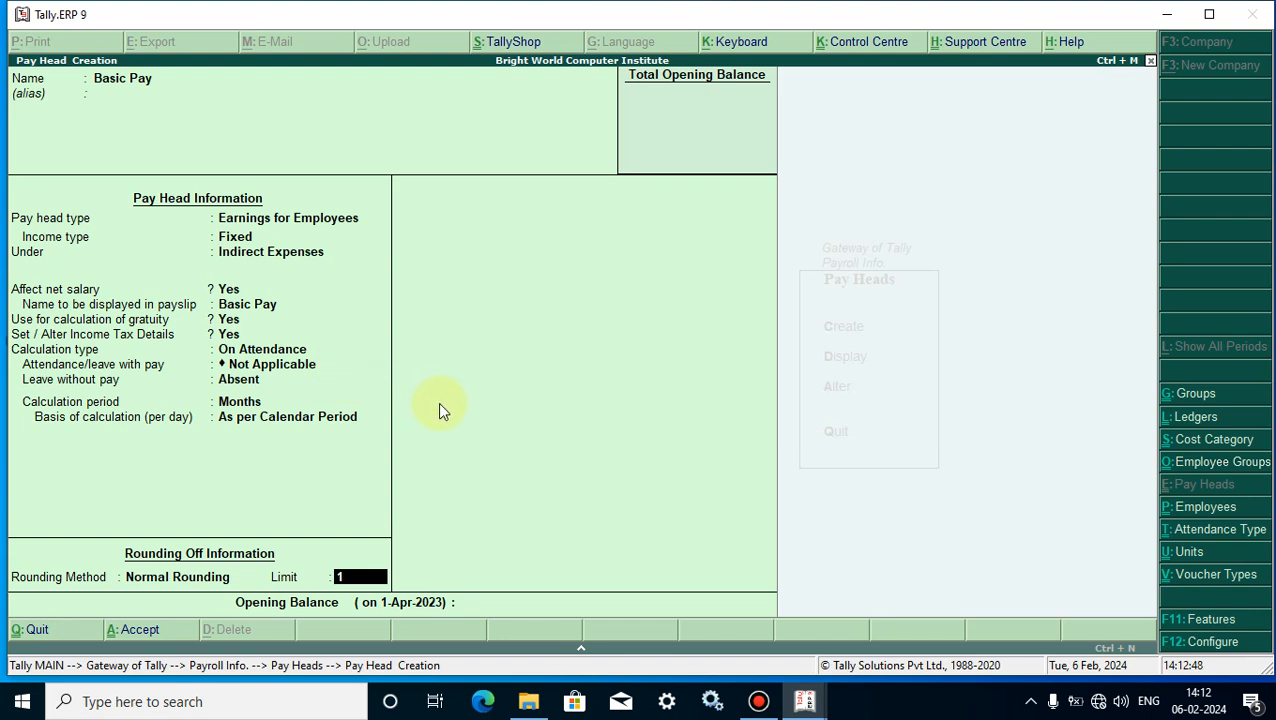
key(Return)
key(Return)
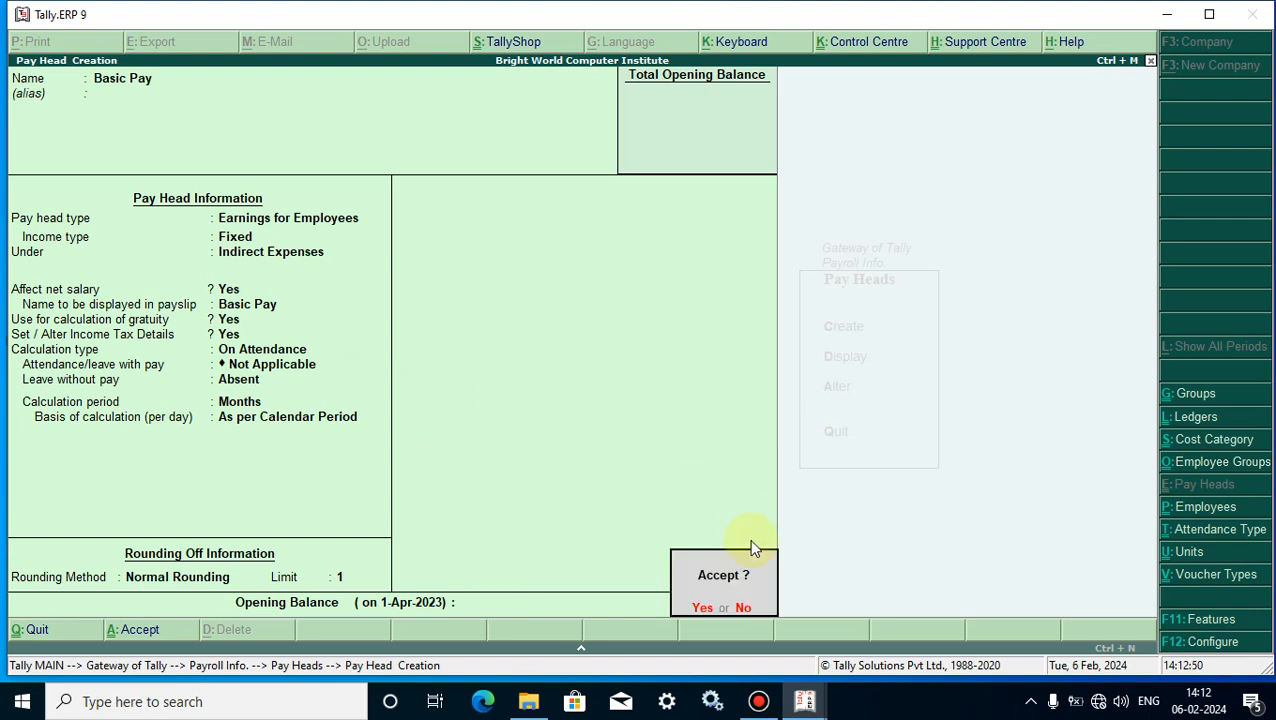
click(724, 585)
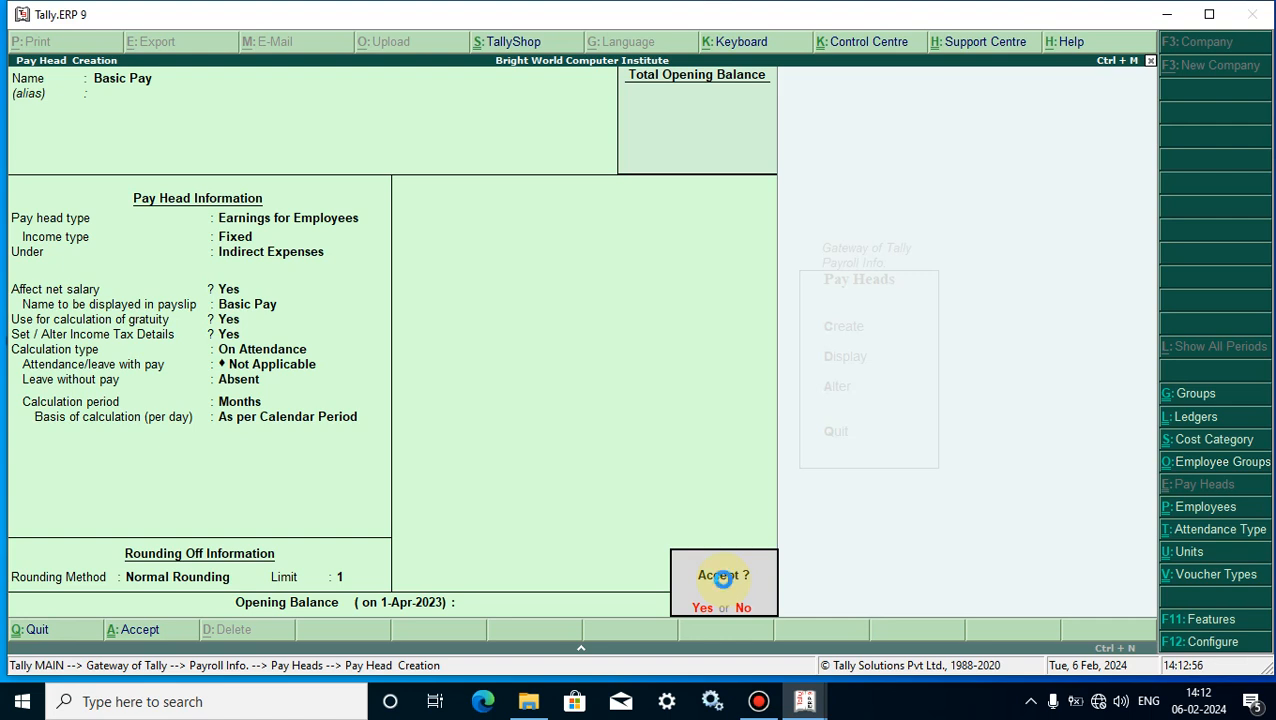